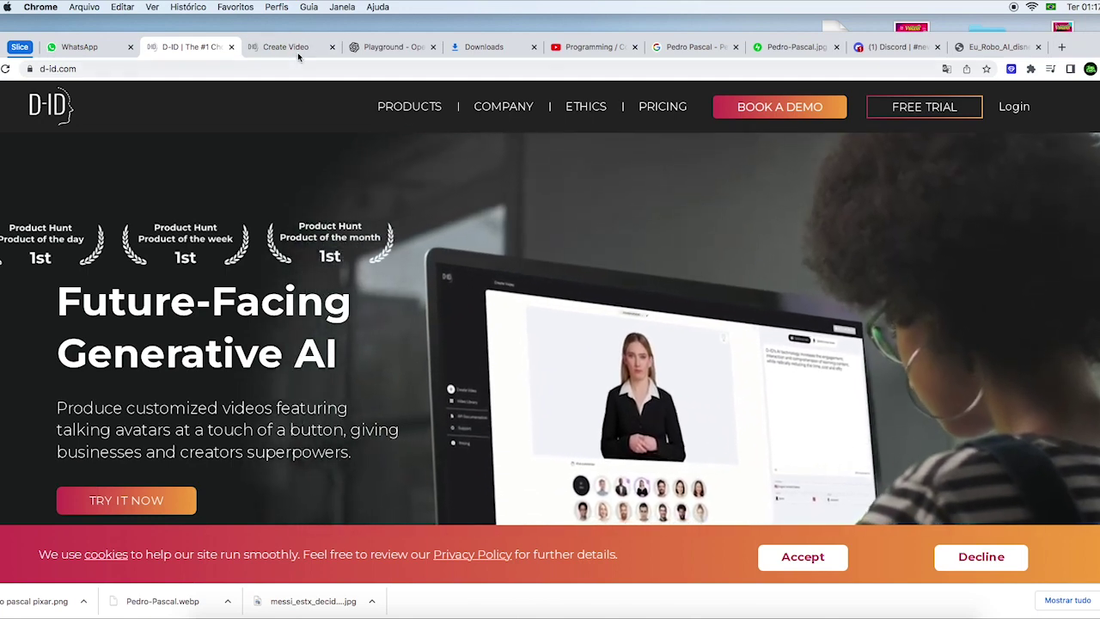
Switch to the D-ID studio's Video Library and delete the existing green-screen video "New creative video".
click(285, 47)
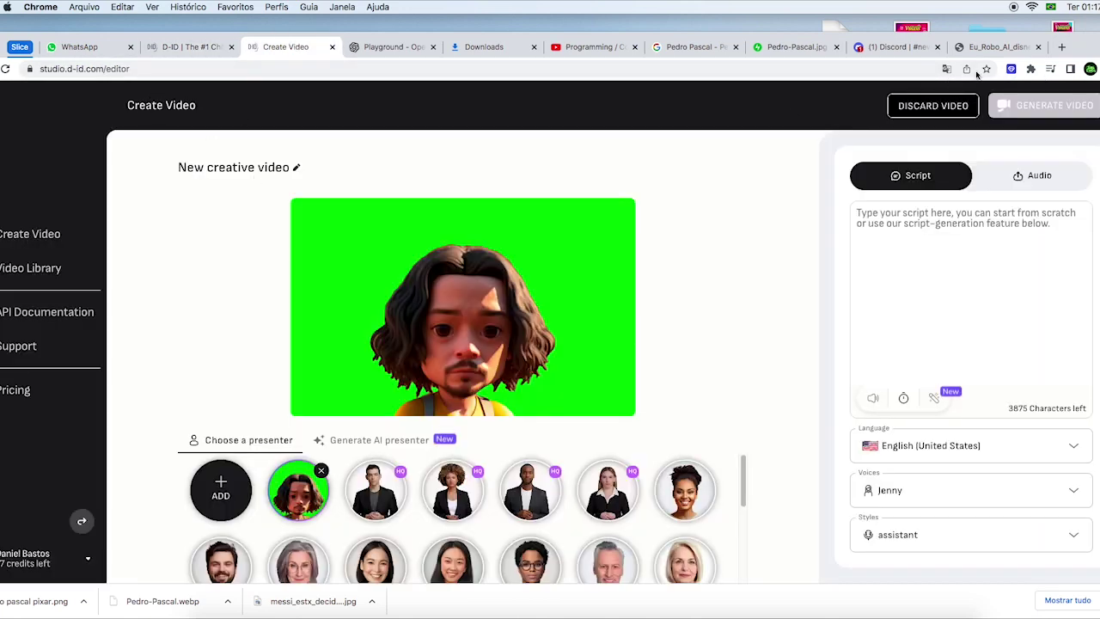
click(17, 111)
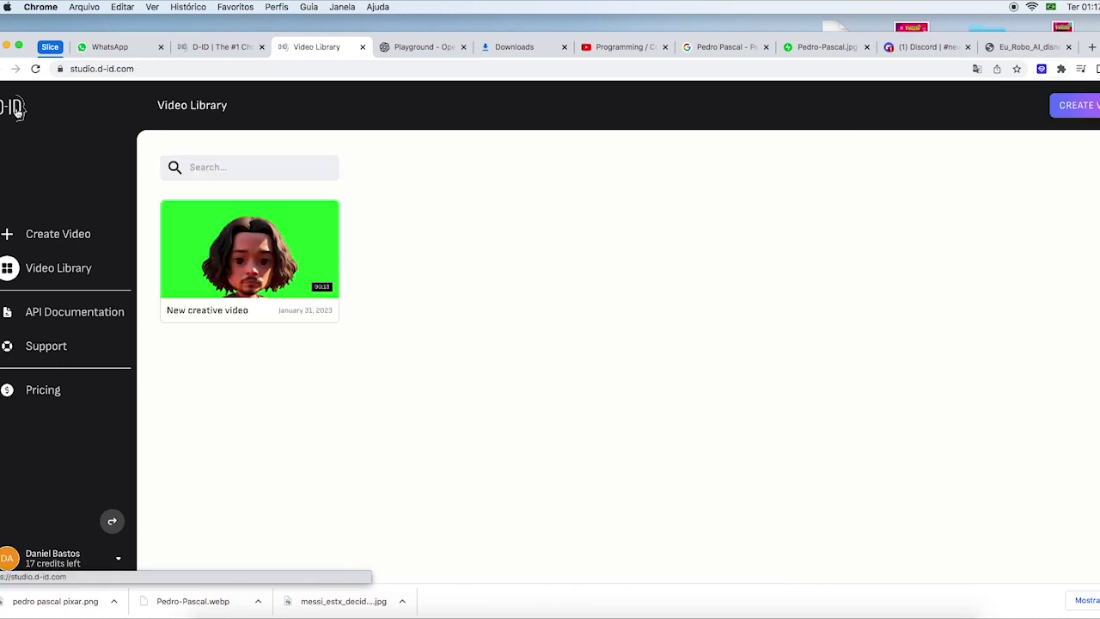
mouse_move(170, 236)
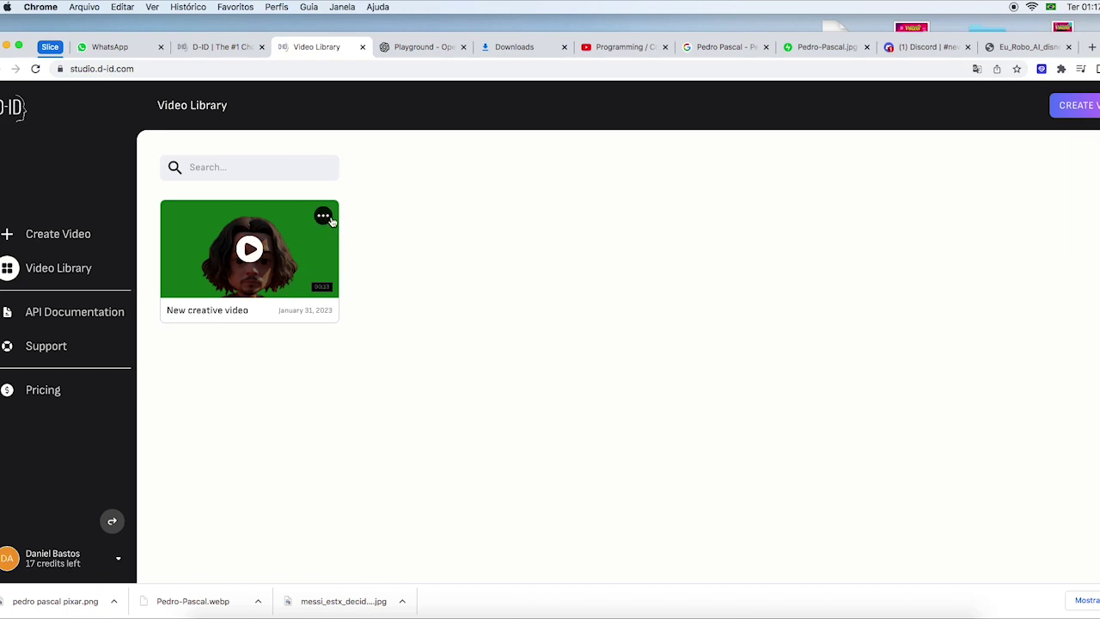
click(324, 215)
click(254, 313)
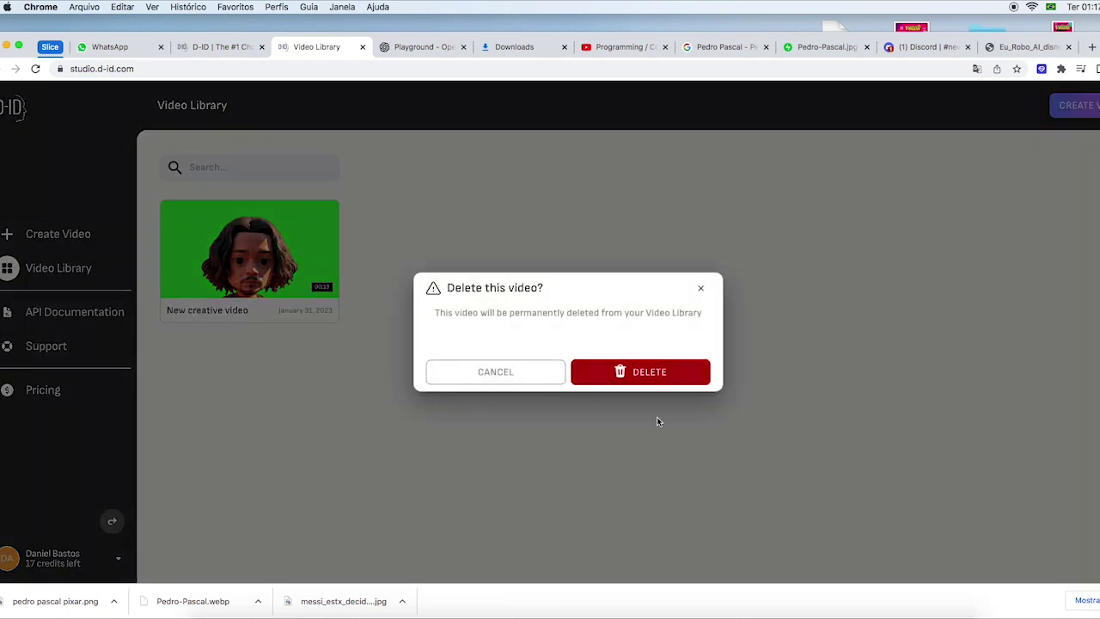
click(655, 443)
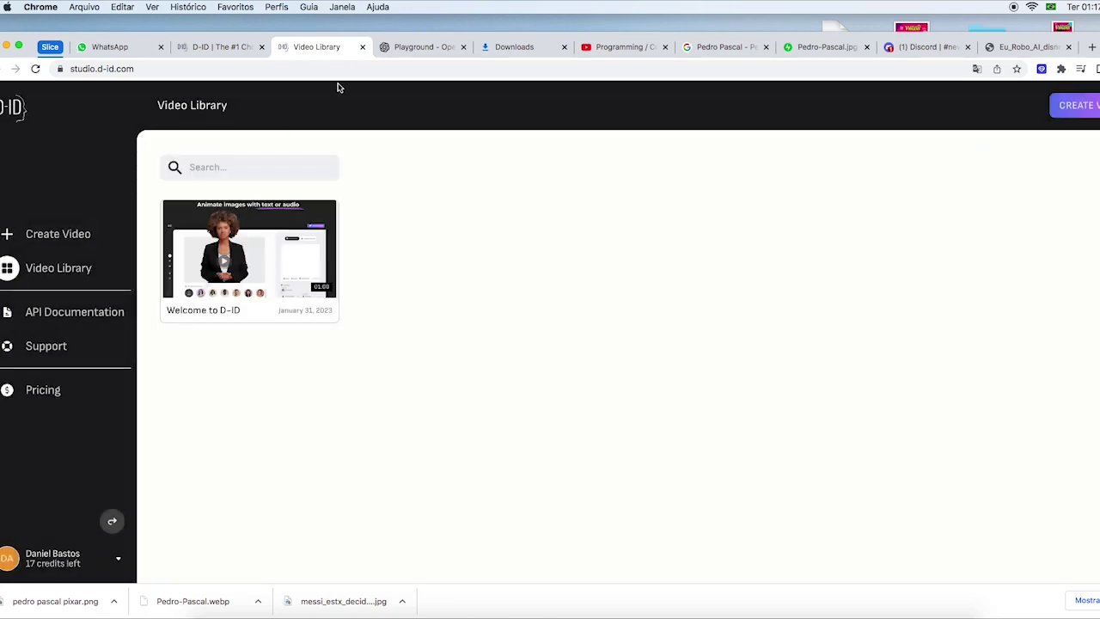
Start a new video and add the image "pedro pascal pixar.png" from the Mesa folder as its presenter.
click(83, 237)
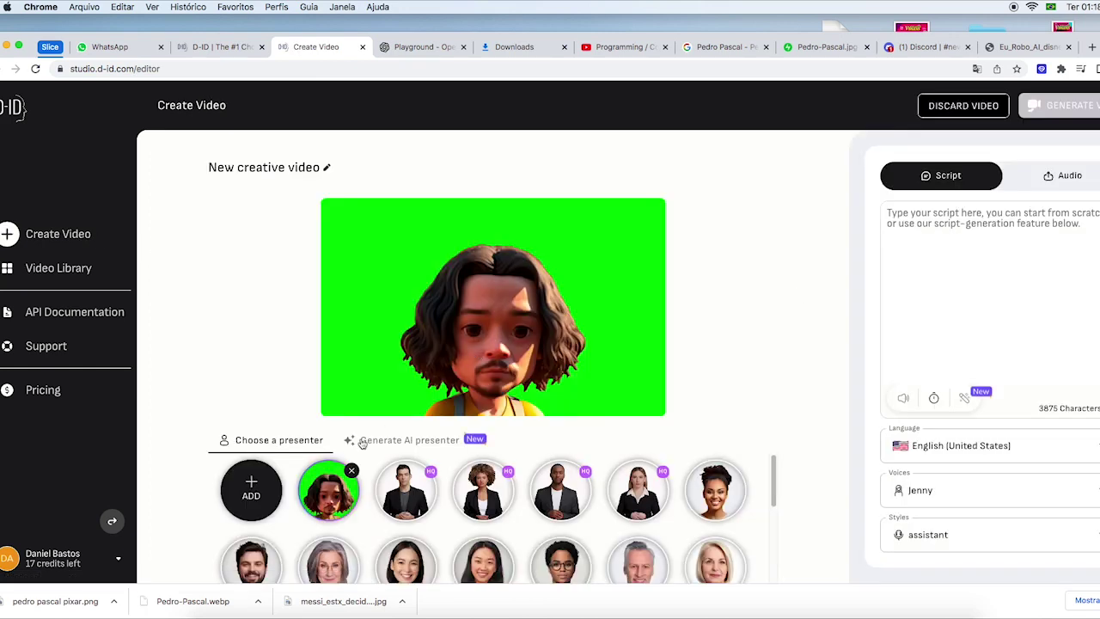
click(251, 488)
scroll(490, 226, down, 5)
scroll(489, 226, down, 3)
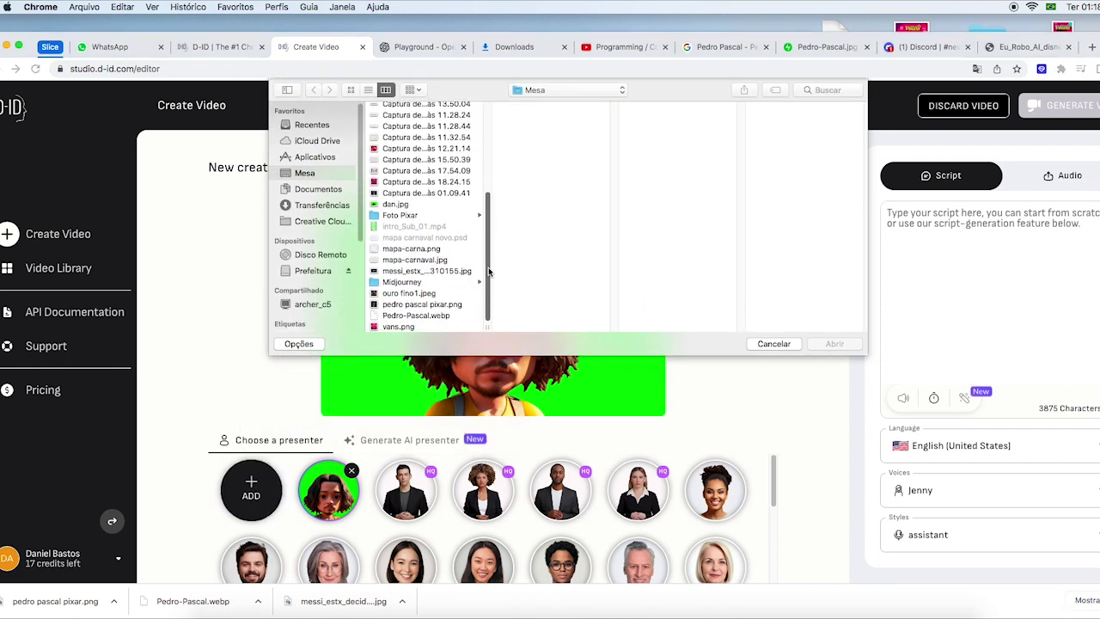
click(454, 307)
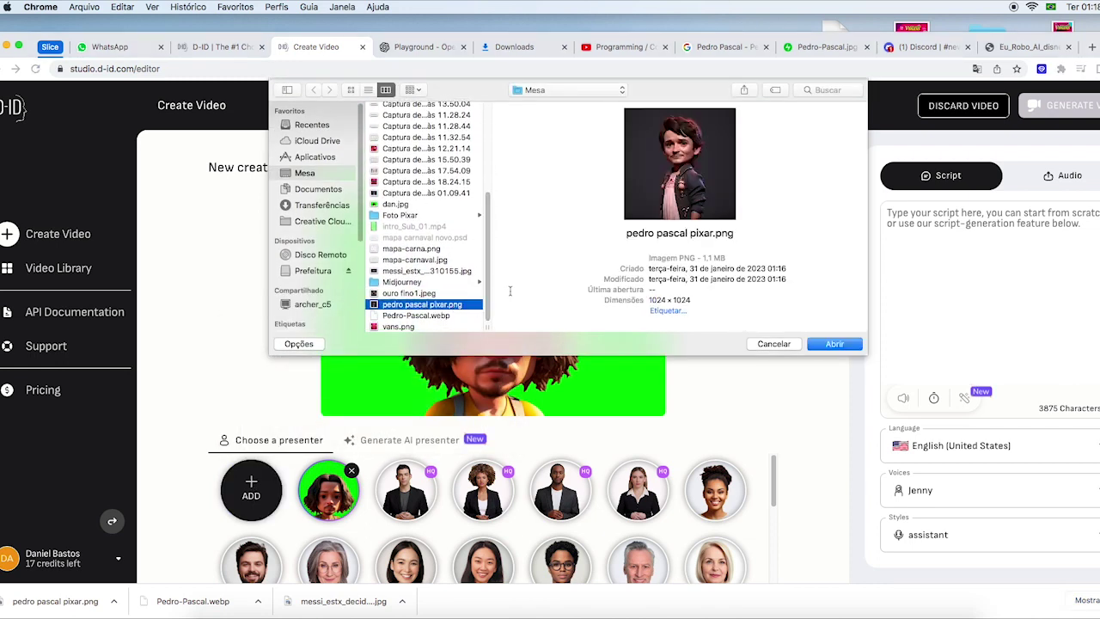
click(832, 344)
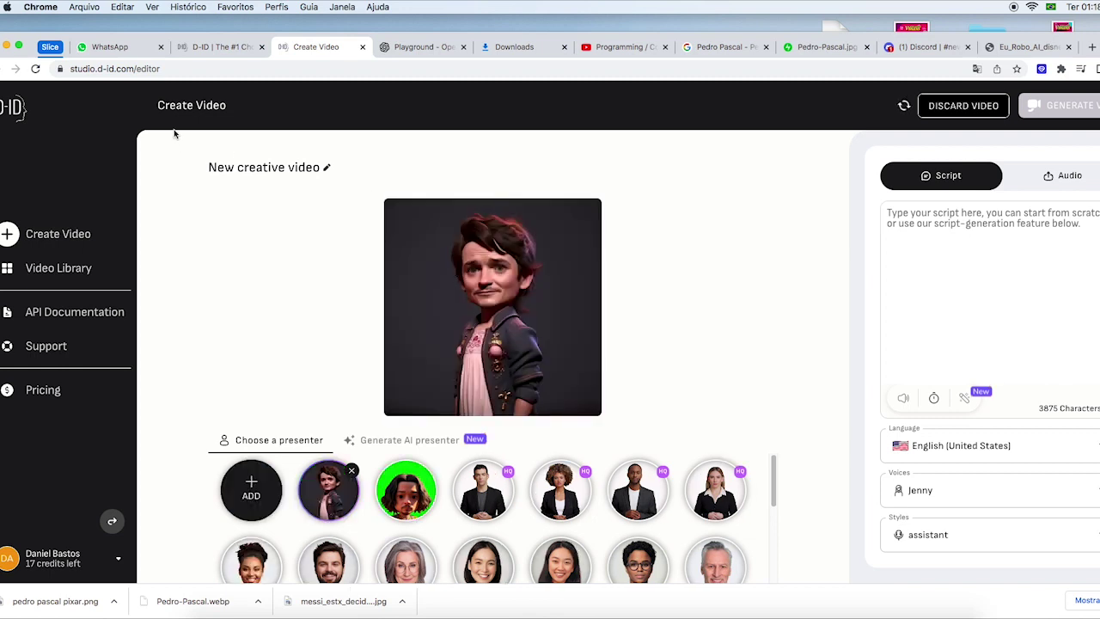
Set the script's language to Portuguese (Brazil).
click(988, 445)
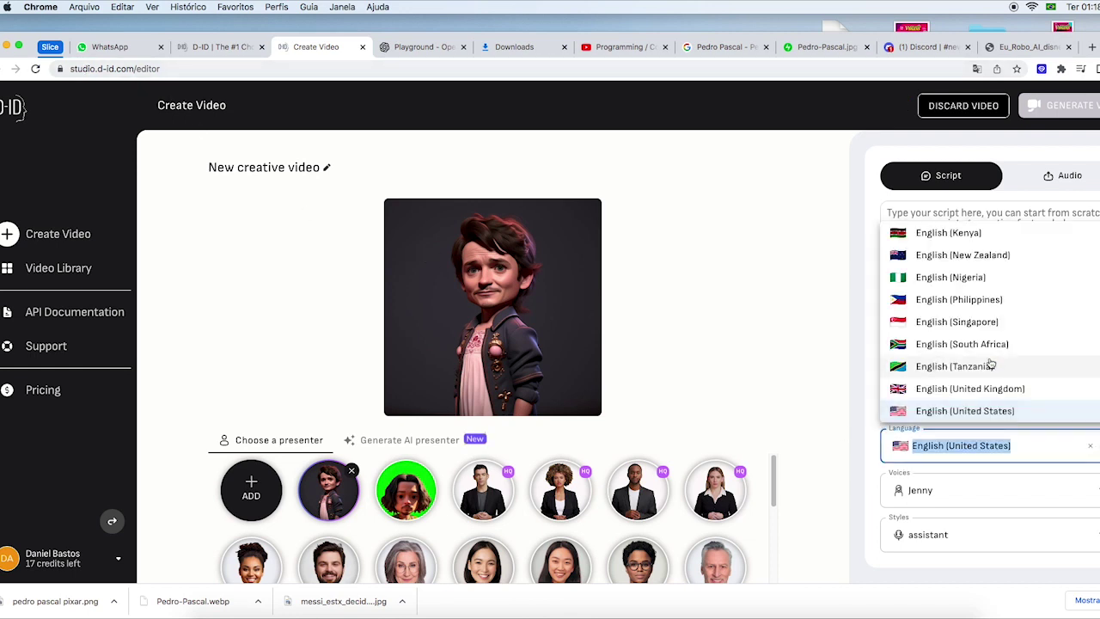
text(port)
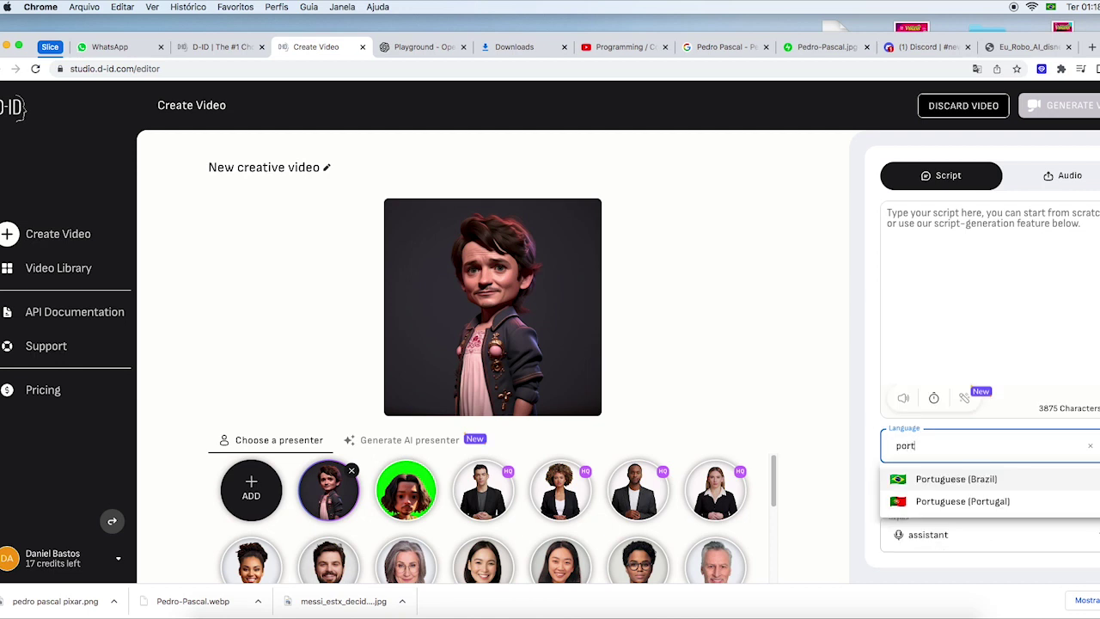
click(984, 478)
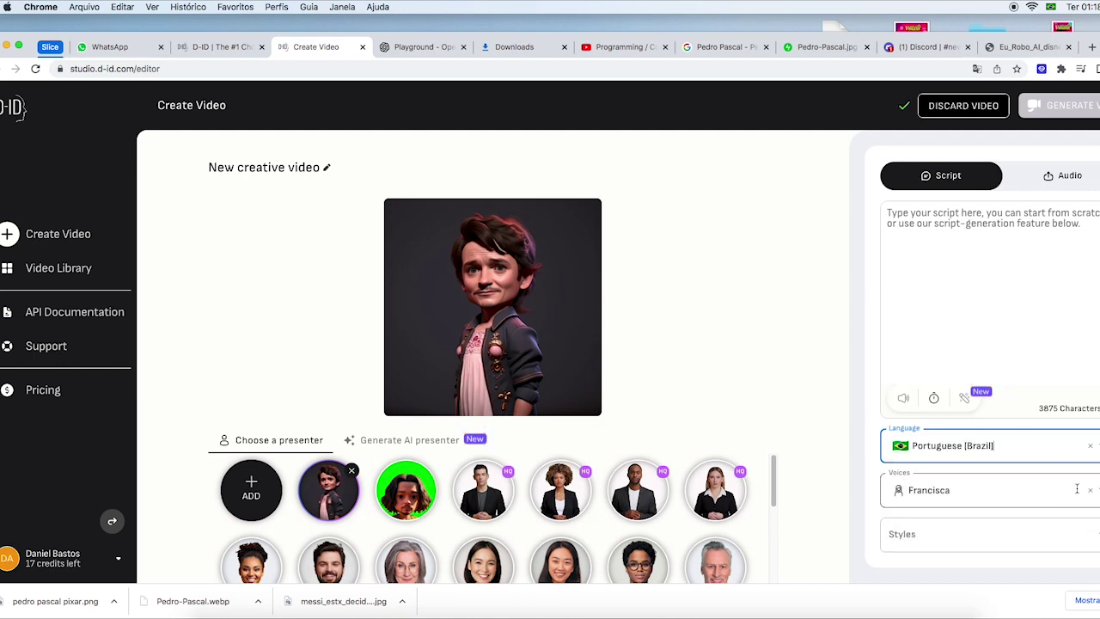
Look through the available female and male voices and choose the male voice Julio for the presenter.
click(987, 497)
scroll(982, 385, down, 3)
scroll(977, 322, up, 3)
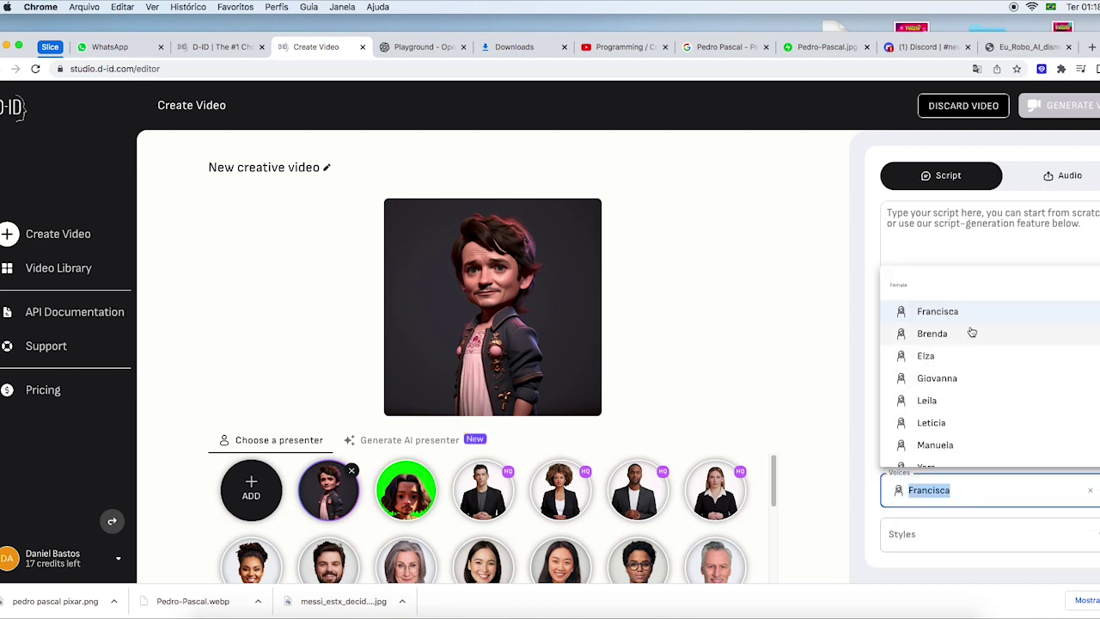
scroll(971, 331, down, 3)
scroll(988, 399, down, 2)
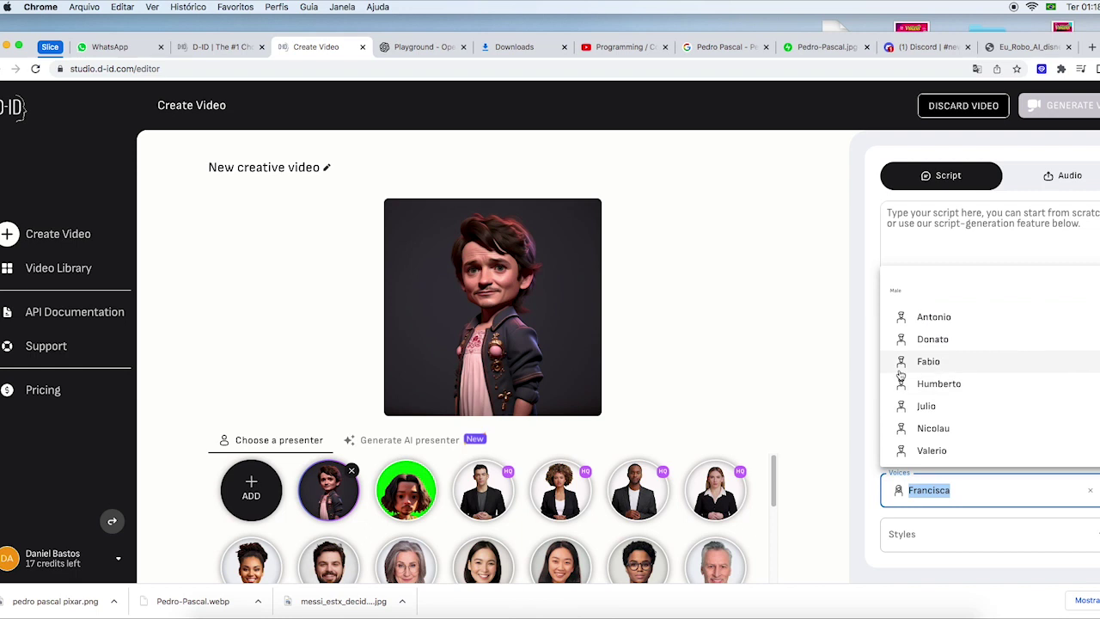
click(943, 411)
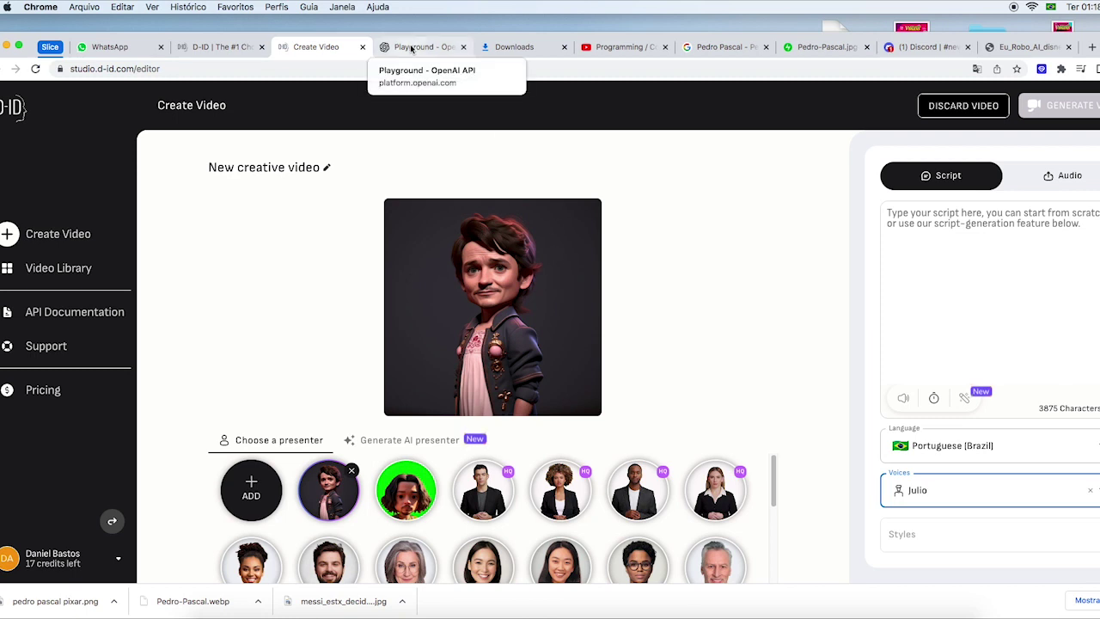
Review the Pixar animation script prompt and its generated topics in the OpenAI Playground, and return to the D-ID video editor.
click(941, 230)
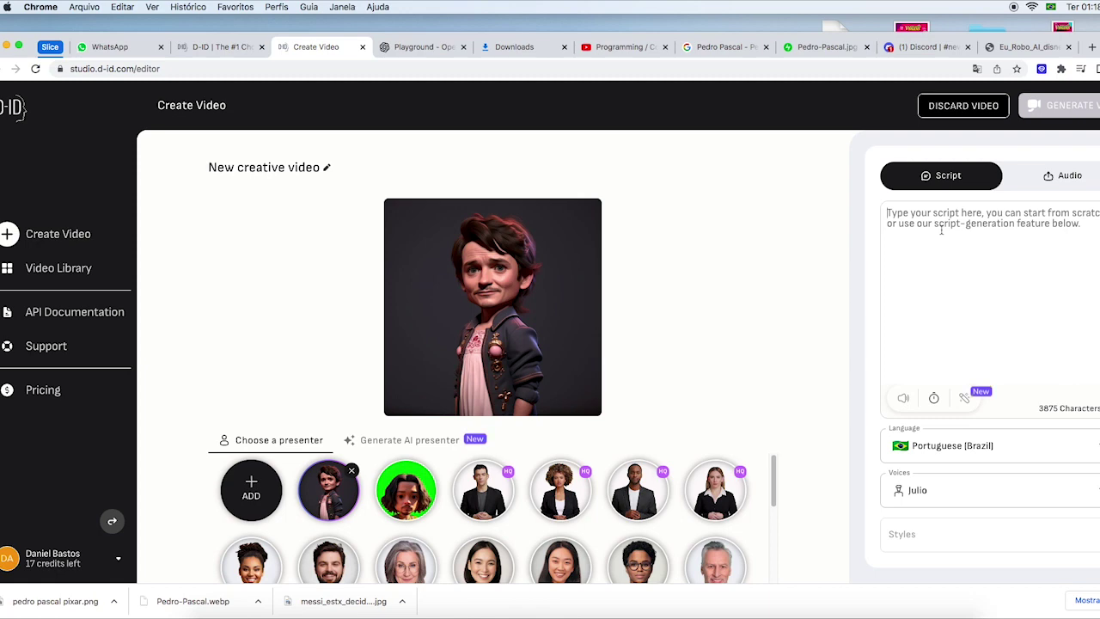
click(419, 50)
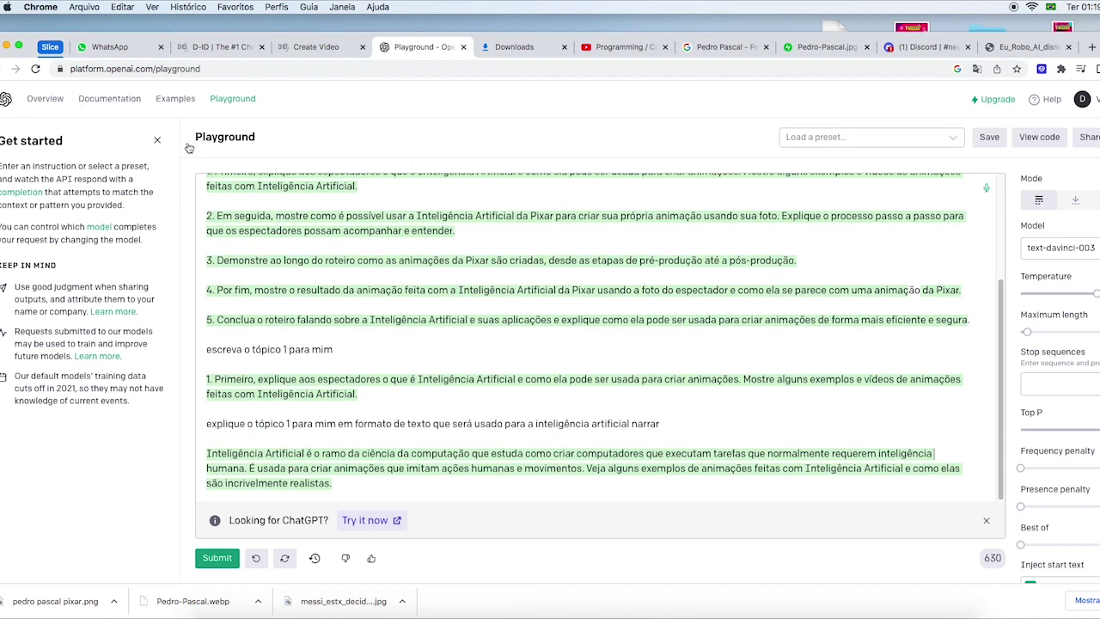
scroll(372, 322, up, 5)
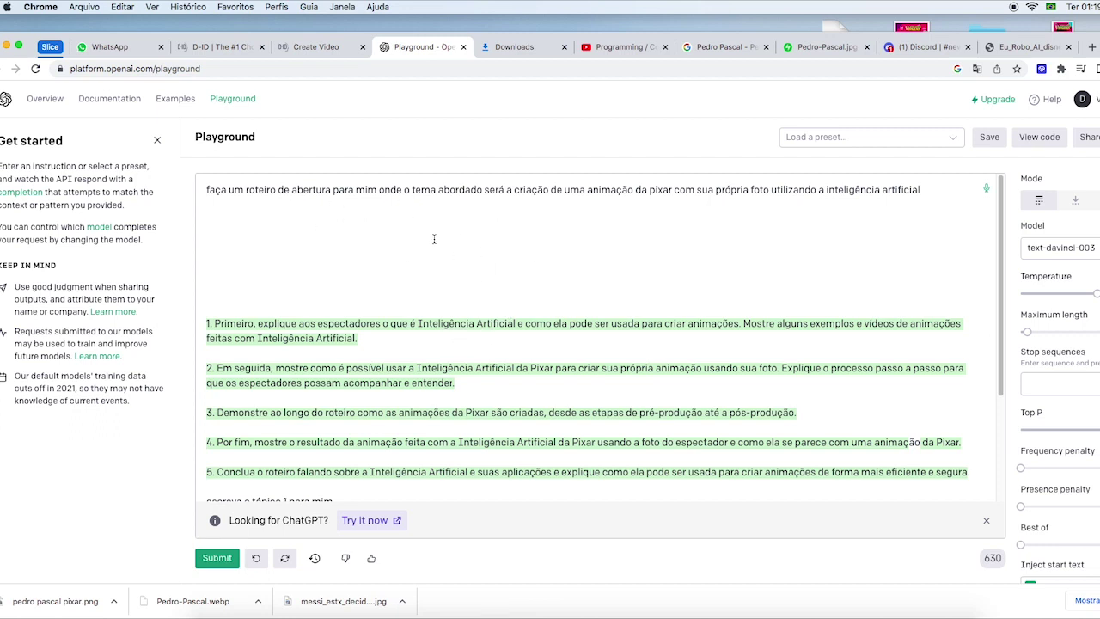
drag(206, 189, 918, 206)
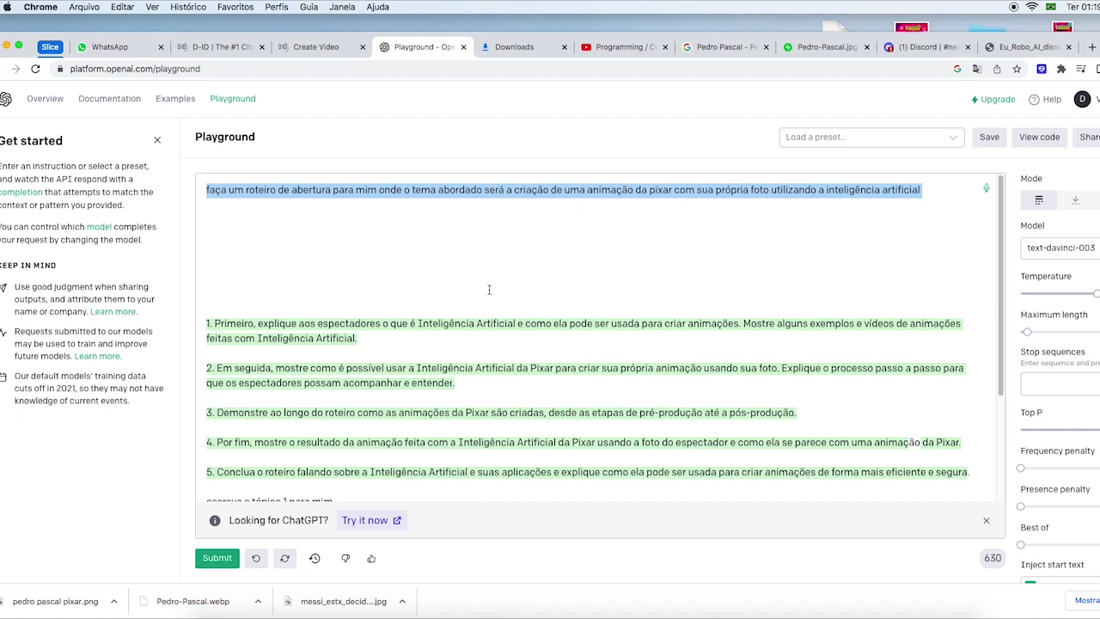
scroll(601, 258, down, 1)
scroll(775, 265, down, 3)
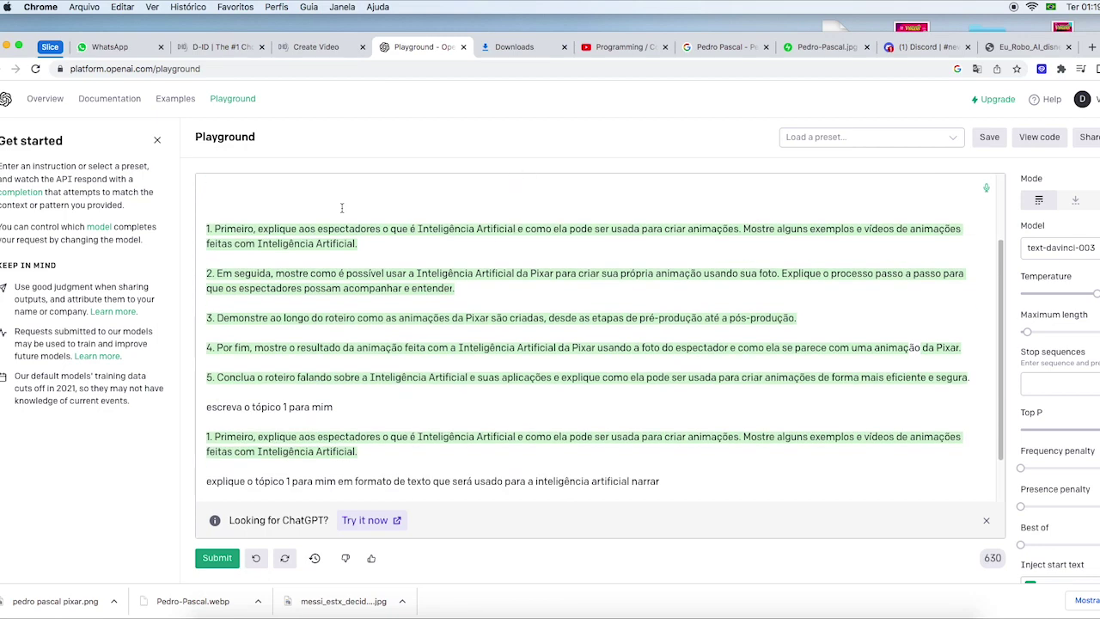
scroll(640, 284, down, 1)
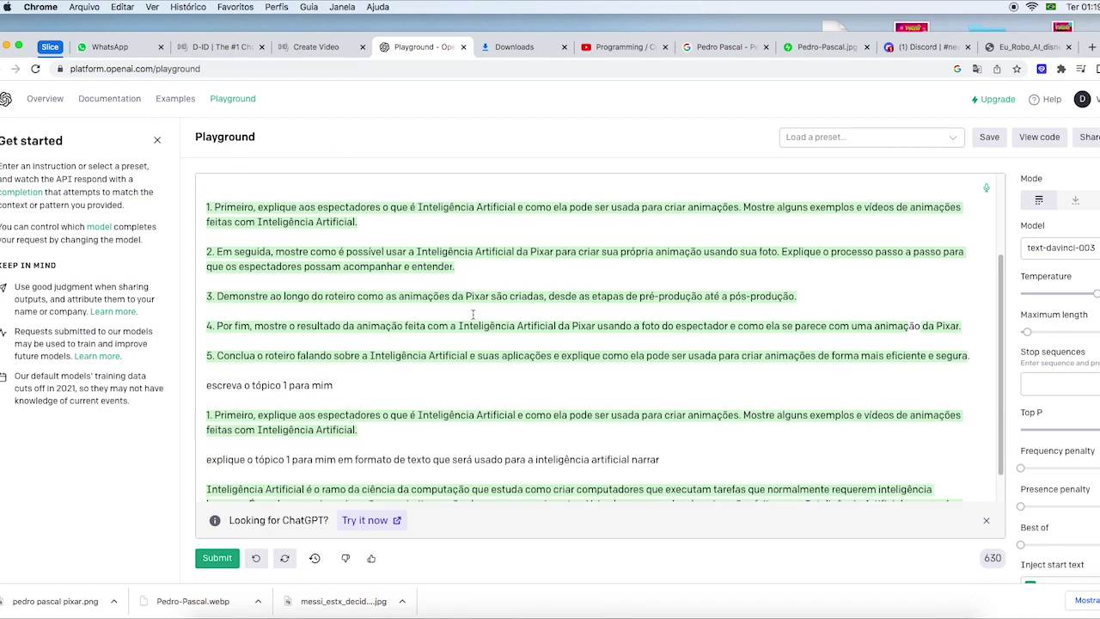
scroll(498, 283, down, 1)
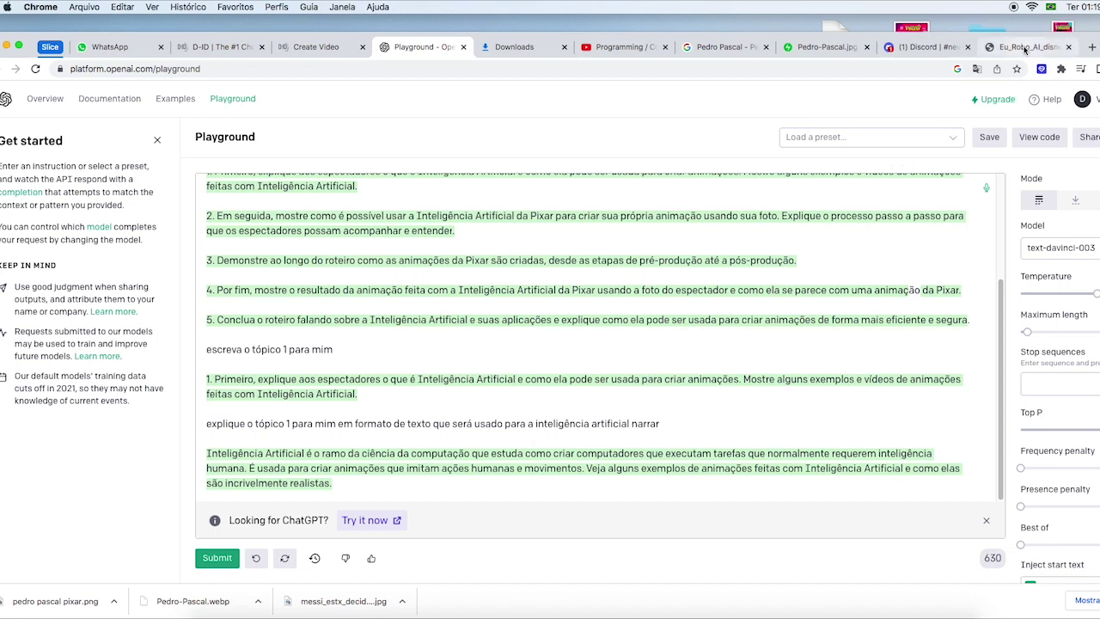
click(324, 48)
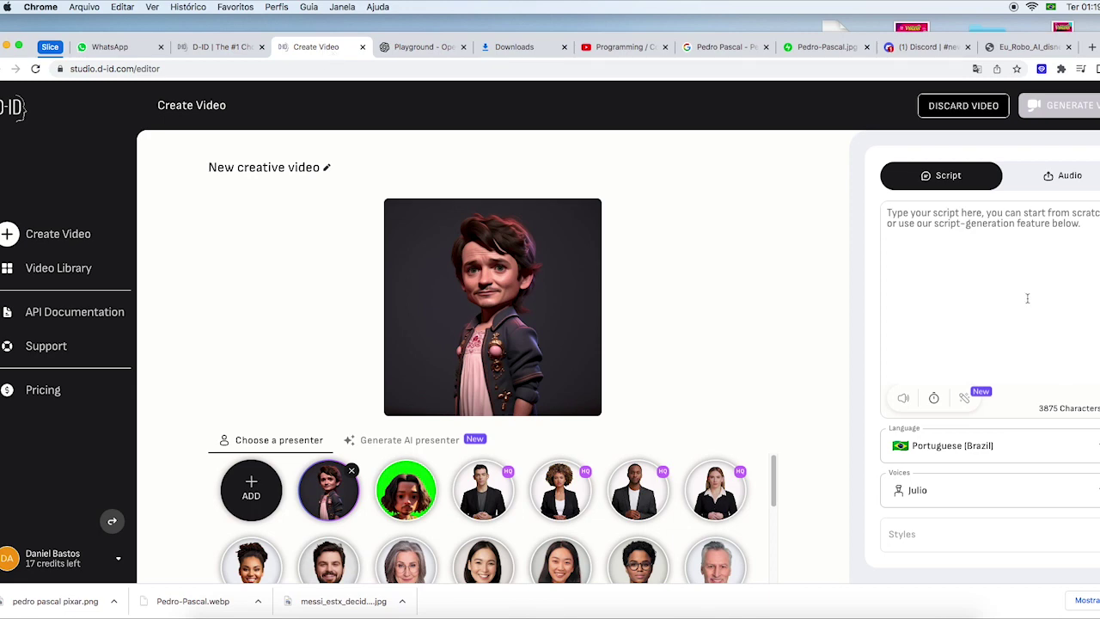
click(429, 46)
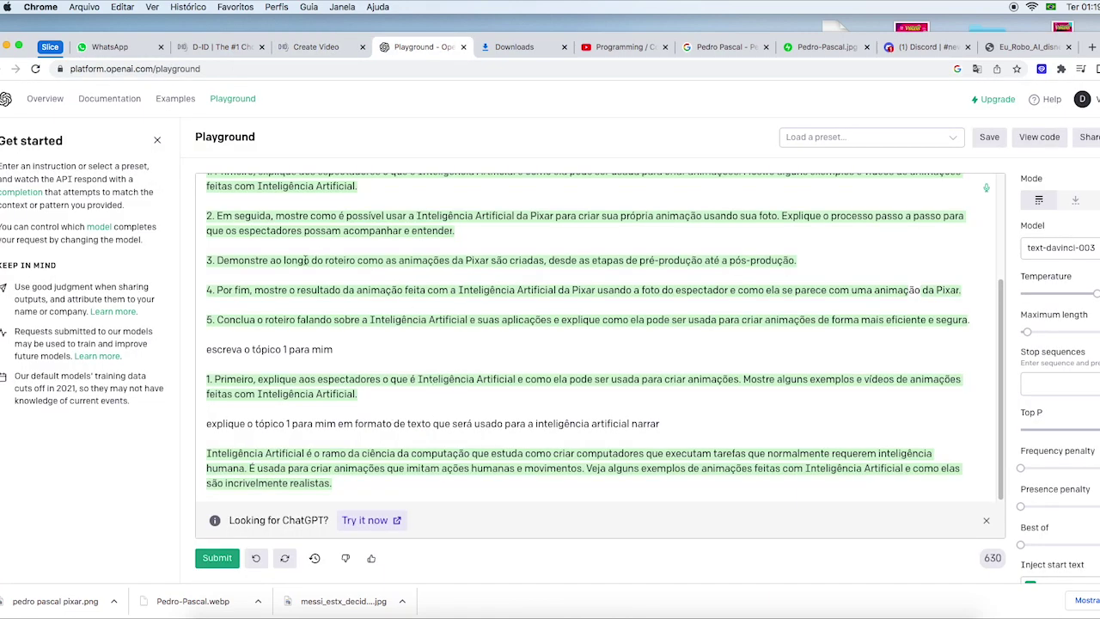
click(316, 48)
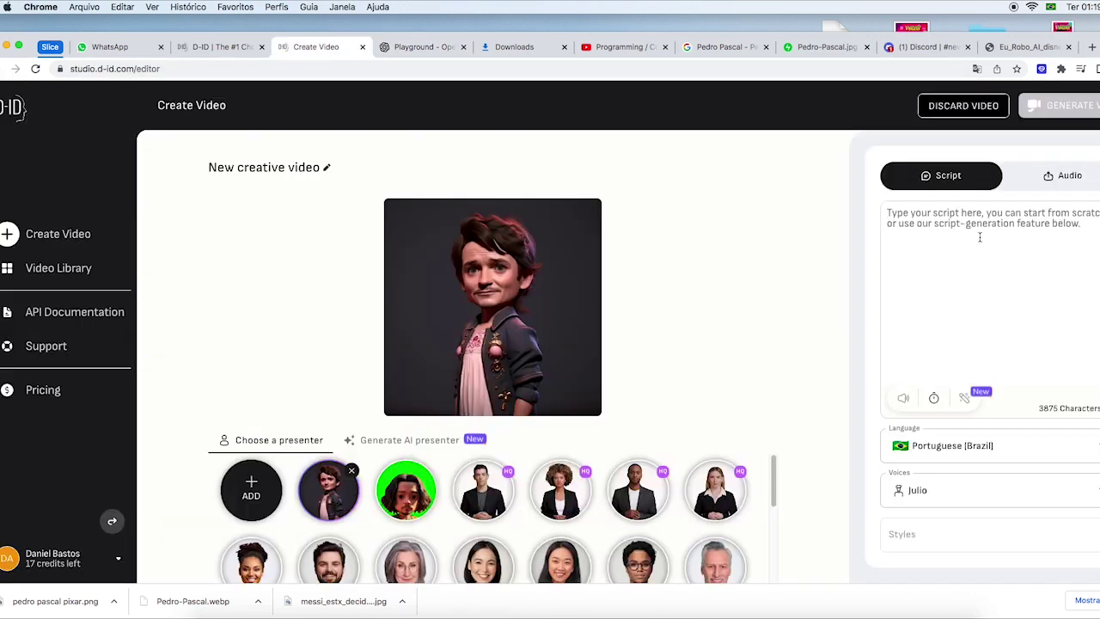
Enter the script "Inscrevam-se no canal, deixem o like e um comentário para que eu possa trazer muito mais conteúdos de extrema qualidade para vocês!".
text(In)
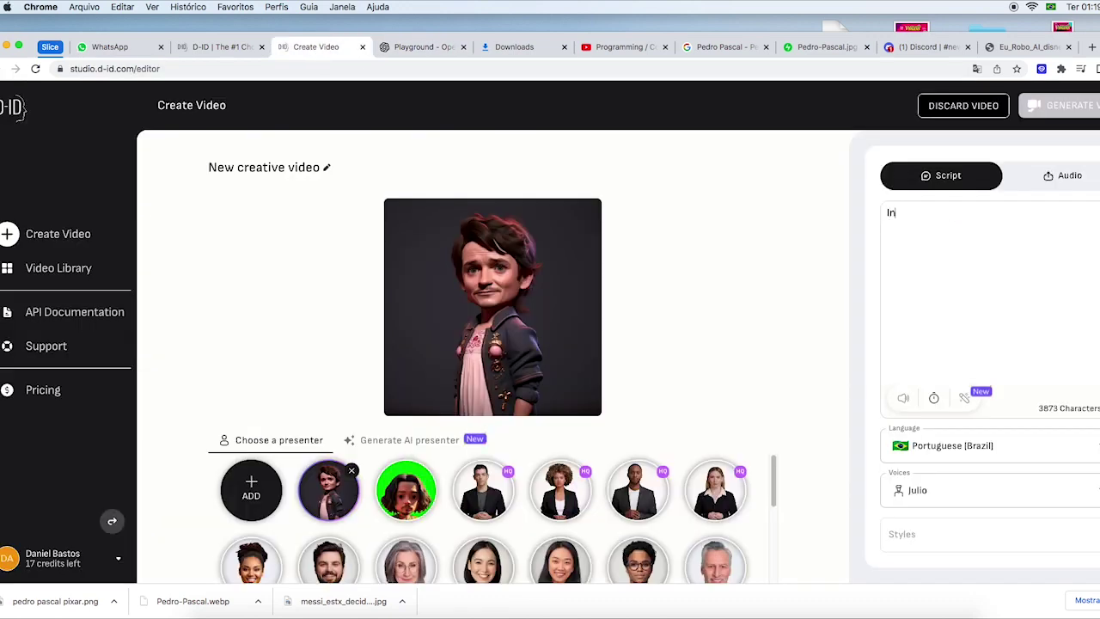
text(screvam-se no canal)
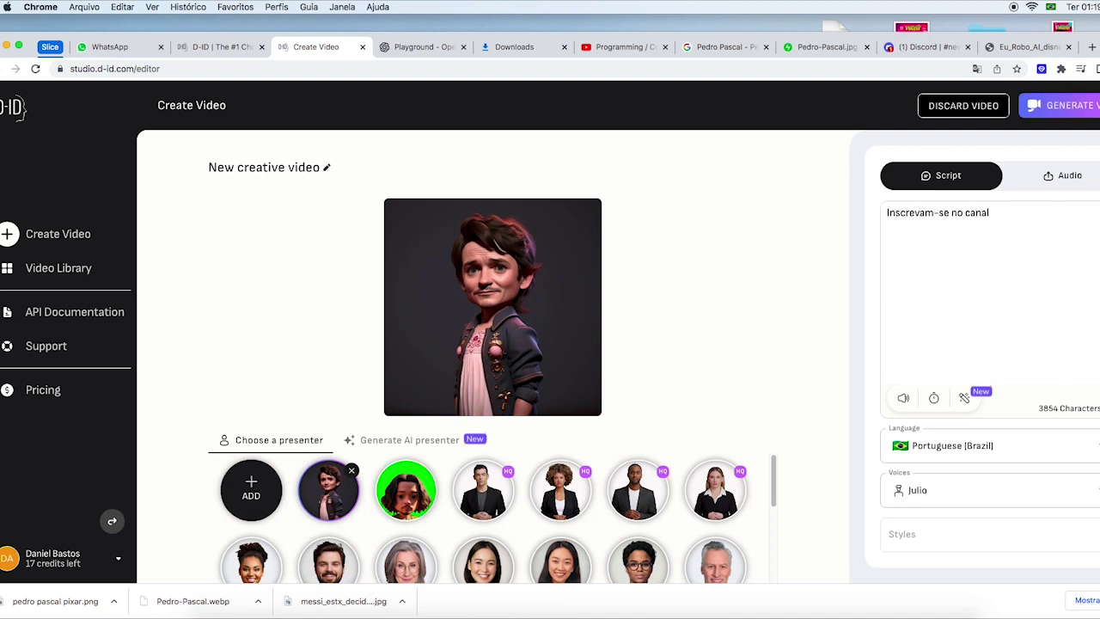
text(, deixem o like e um comentário)
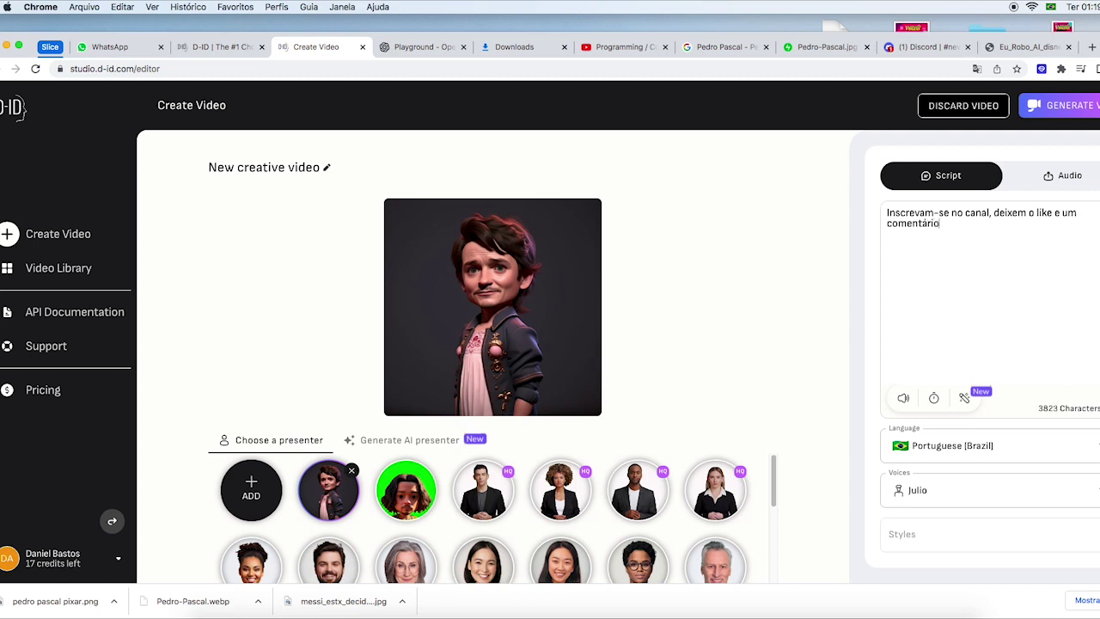
text( para que eu possa tra)
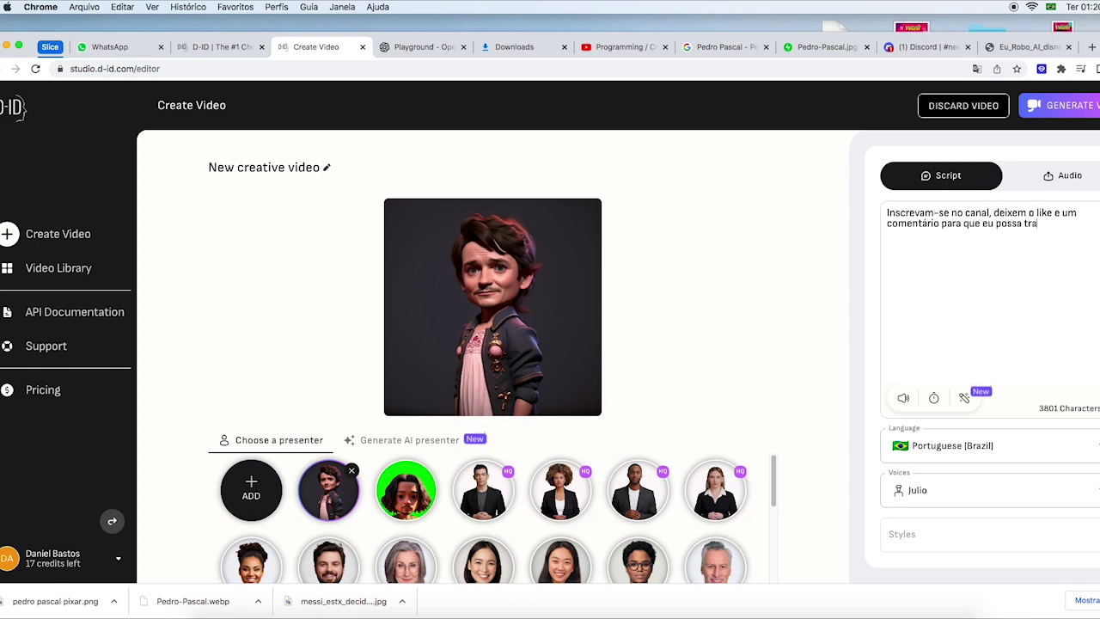
text(zer muito mais conteúdos de extrema qualidade)
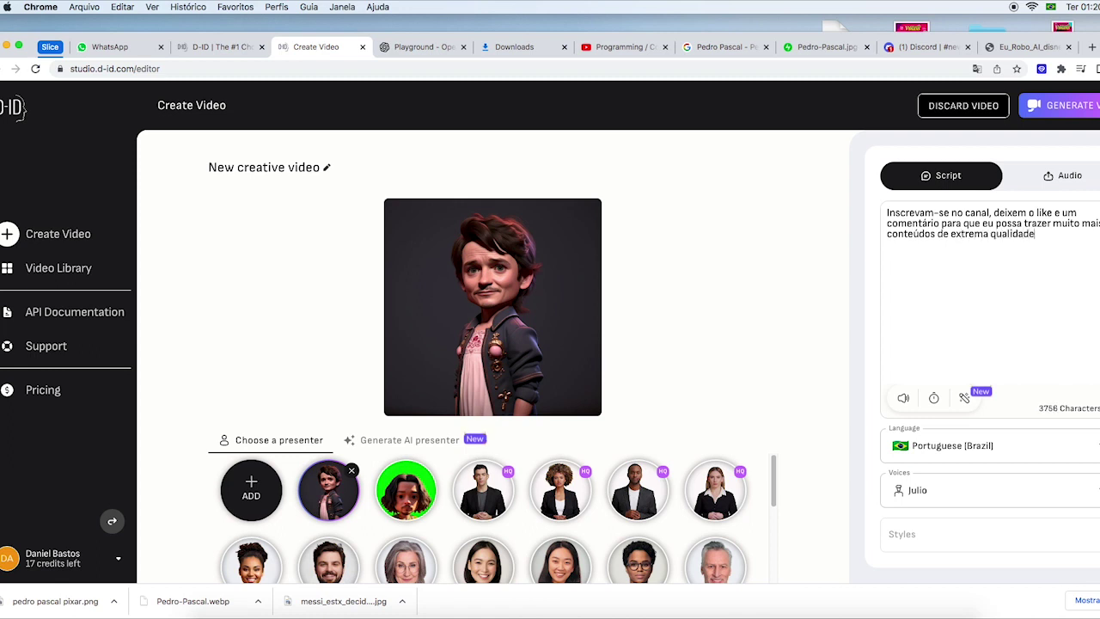
text( para vocês!)
Generate the talking presenter video and download it from the Video Library.
click(1095, 108)
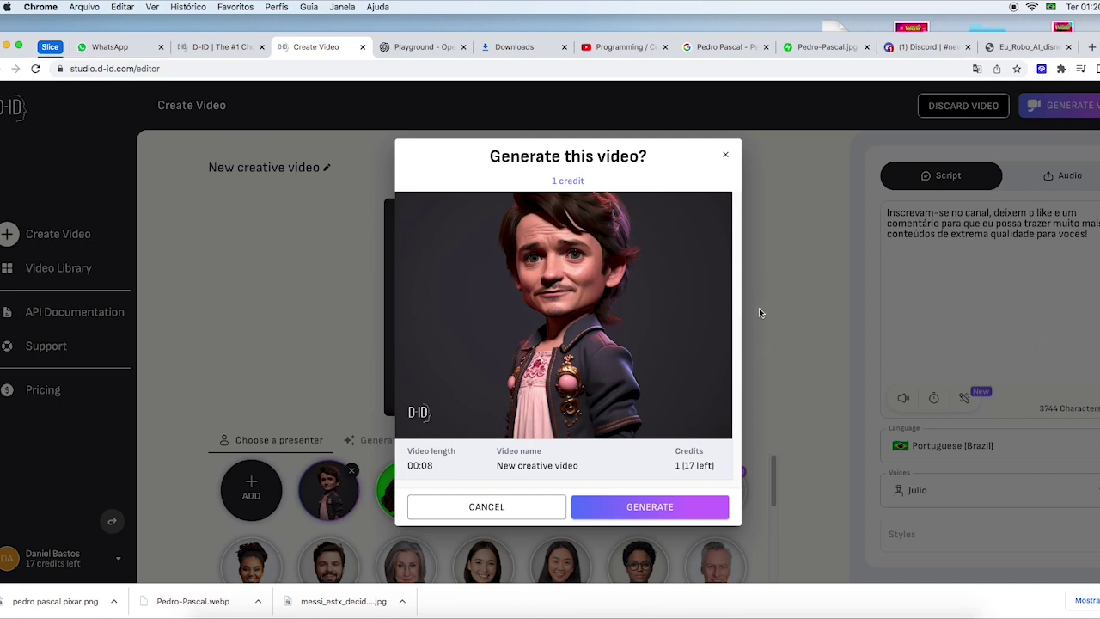
click(650, 506)
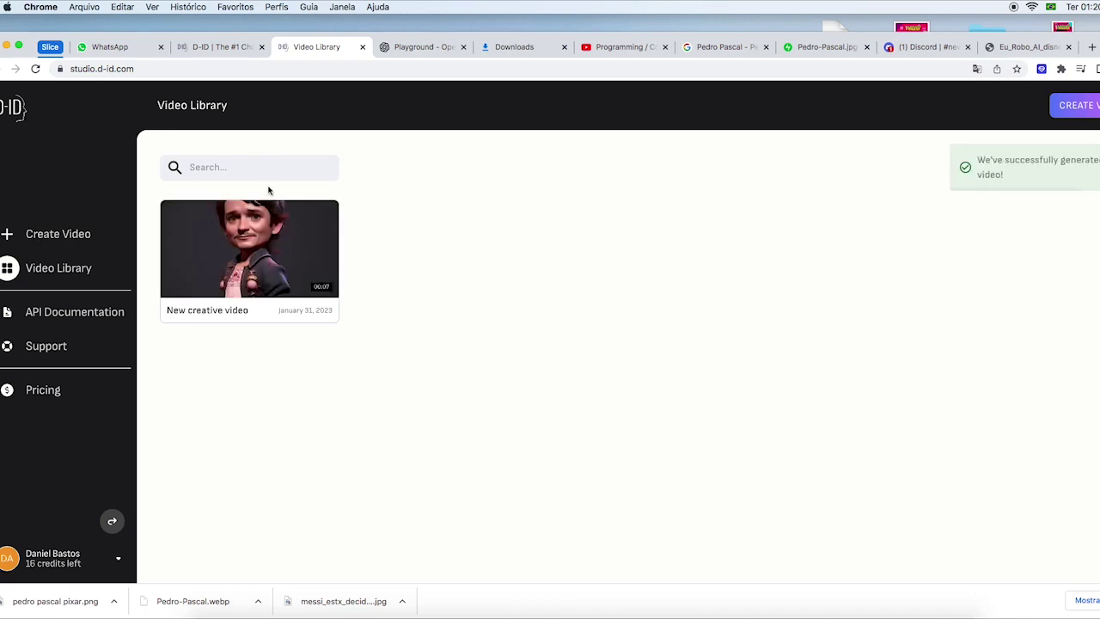
click(249, 249)
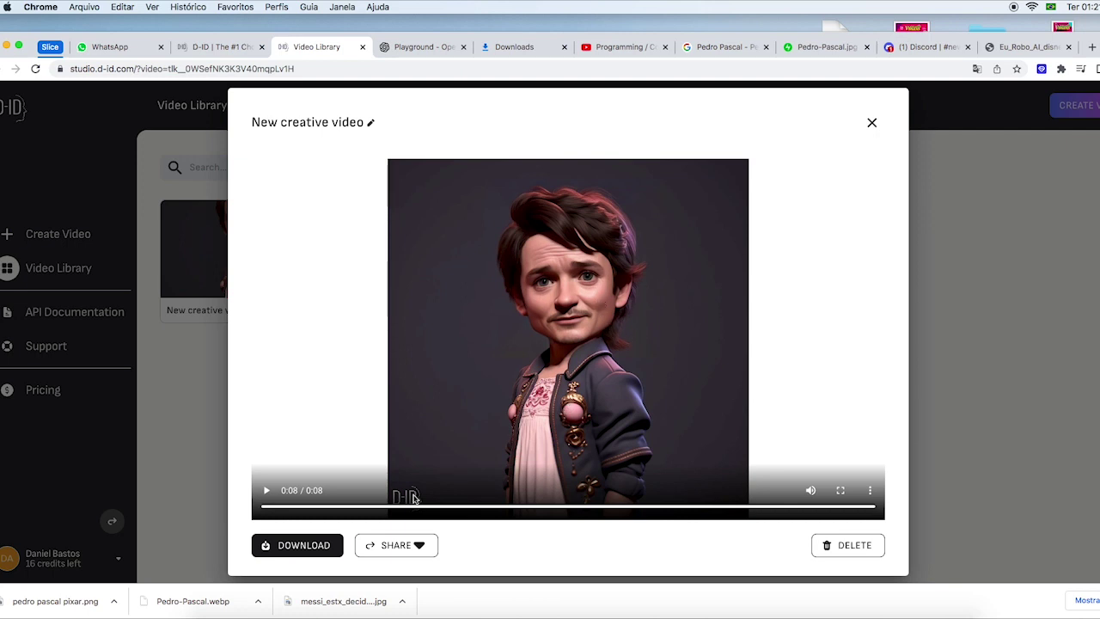
click(301, 548)
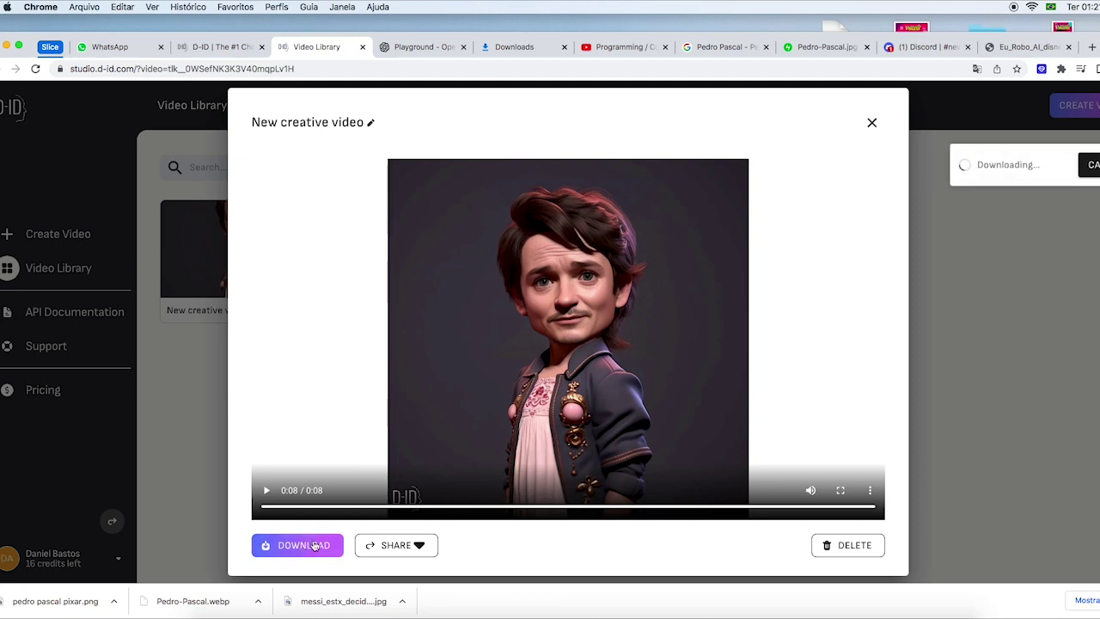